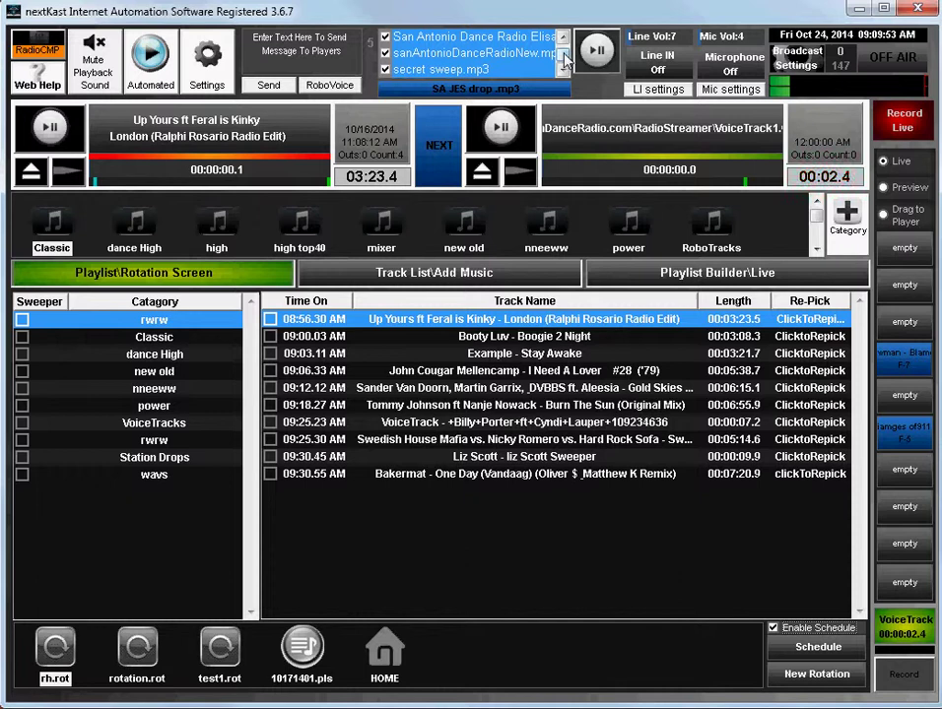
# - Browse through the sweeper file list and highlight classic.mp3
pyautogui.scroll(2, 566, 60)
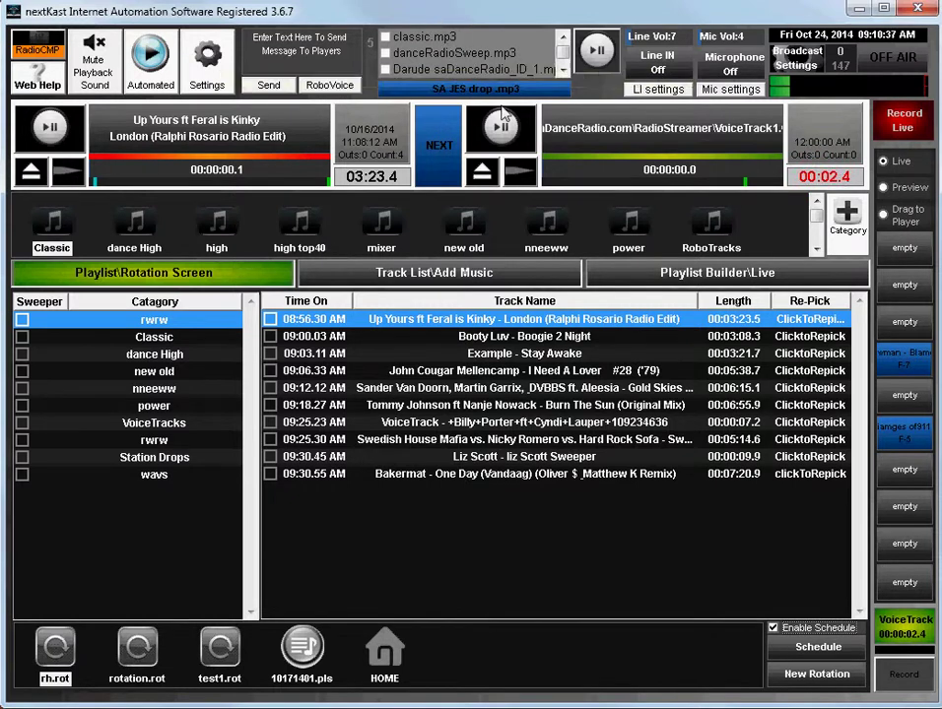
pyautogui.click(426, 39)
pyautogui.scroll(-2, 562, 67)
pyautogui.scroll(2, 421, 44)
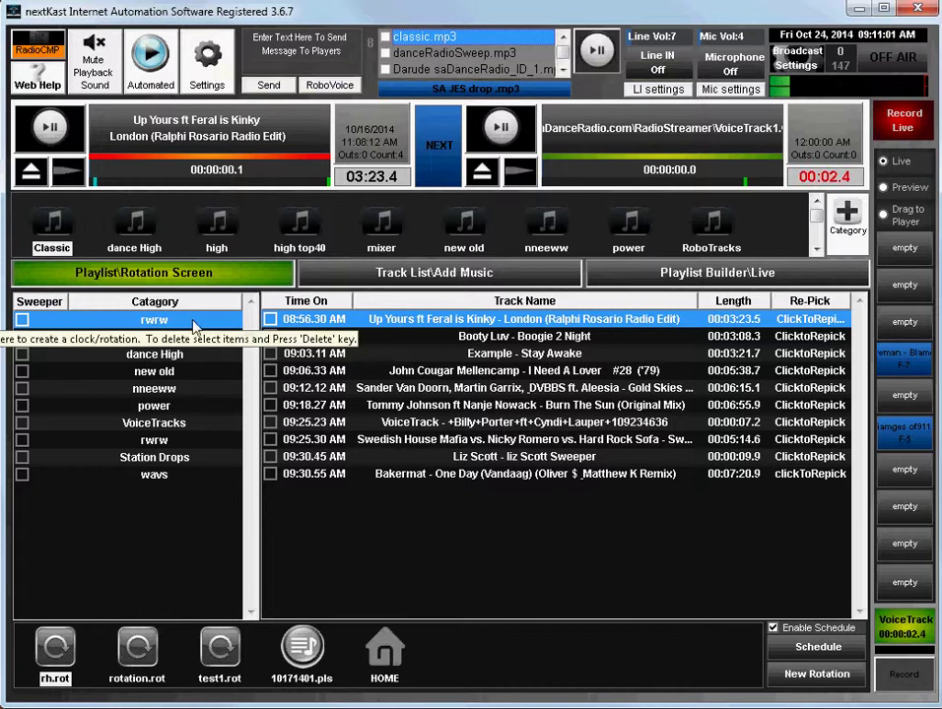
# - Enable the sweeper for the Classic, new old, power and second rwrw categories in the rh.rot rotation
pyautogui.click(22, 320)
pyautogui.click(21, 337)
pyautogui.click(22, 337)
pyautogui.click(21, 336)
pyautogui.click(21, 371)
pyautogui.click(22, 405)
pyautogui.click(21, 439)
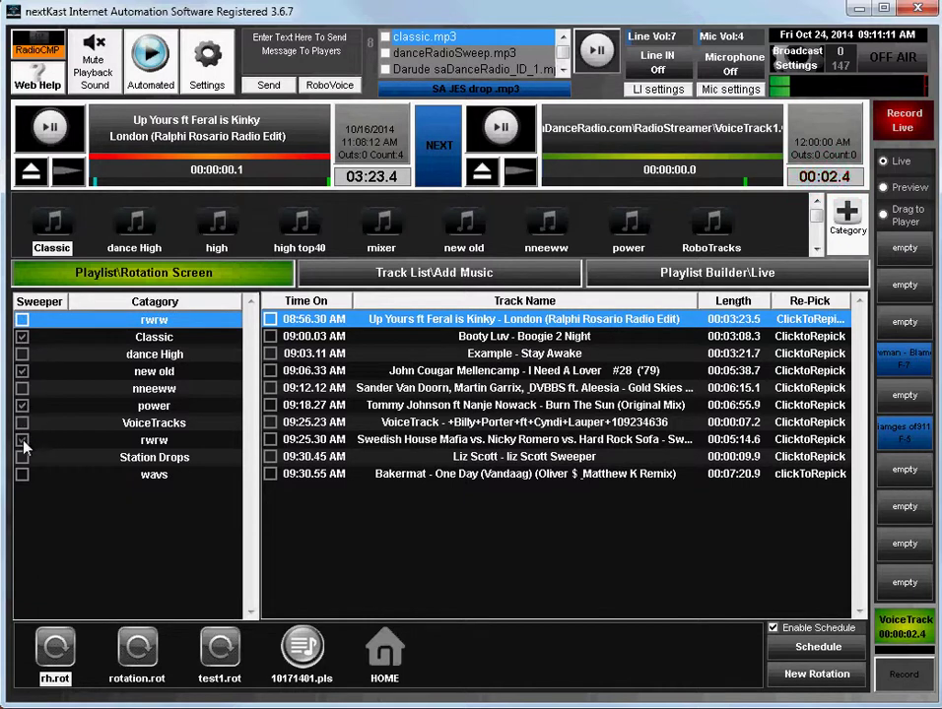
# - Select the Classic category in the rotation and enable classic.mp3 in the sweeper list
pyautogui.click(148, 337)
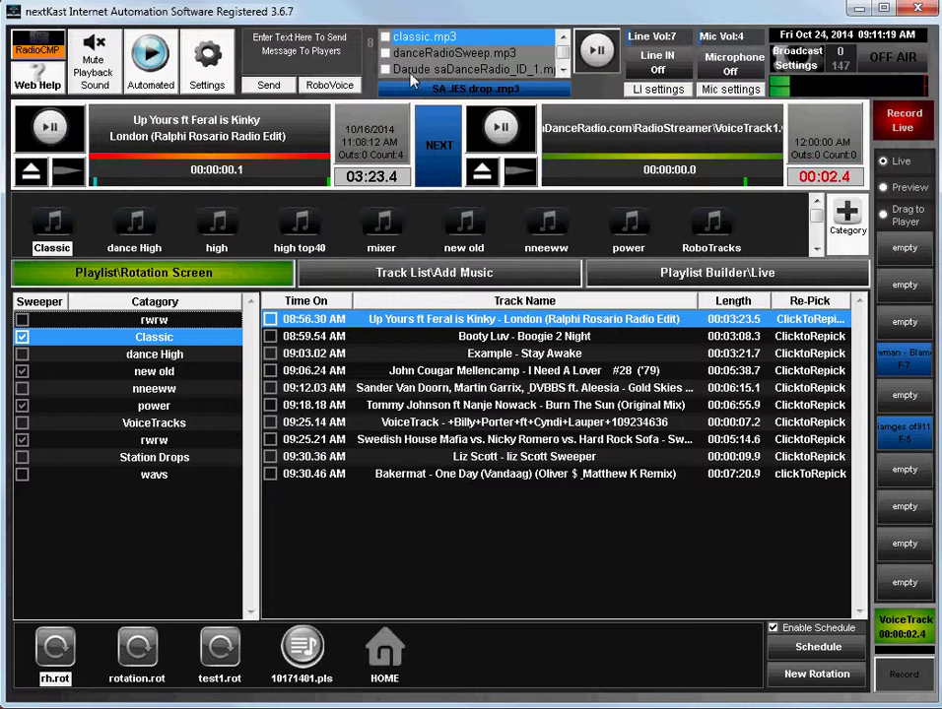
pyautogui.click(433, 40)
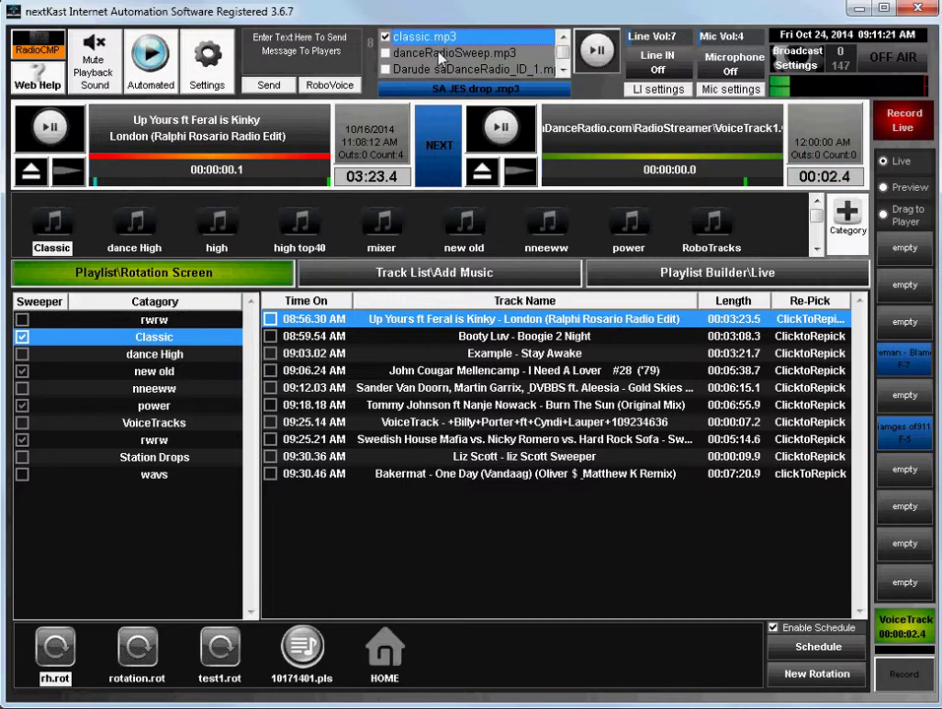
pyautogui.click(402, 41)
pyautogui.click(394, 43)
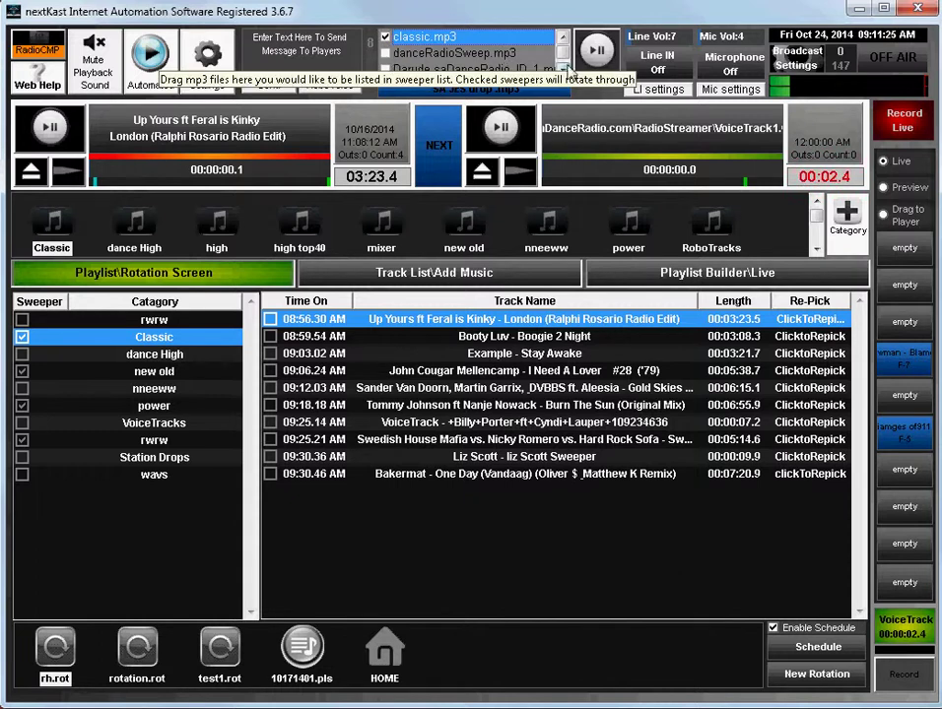
# - Enable DaveAudeDrop.mp3 and djRayInTheMix.mp3 in the sweeper list
pyautogui.scroll(-3, 558, 59)
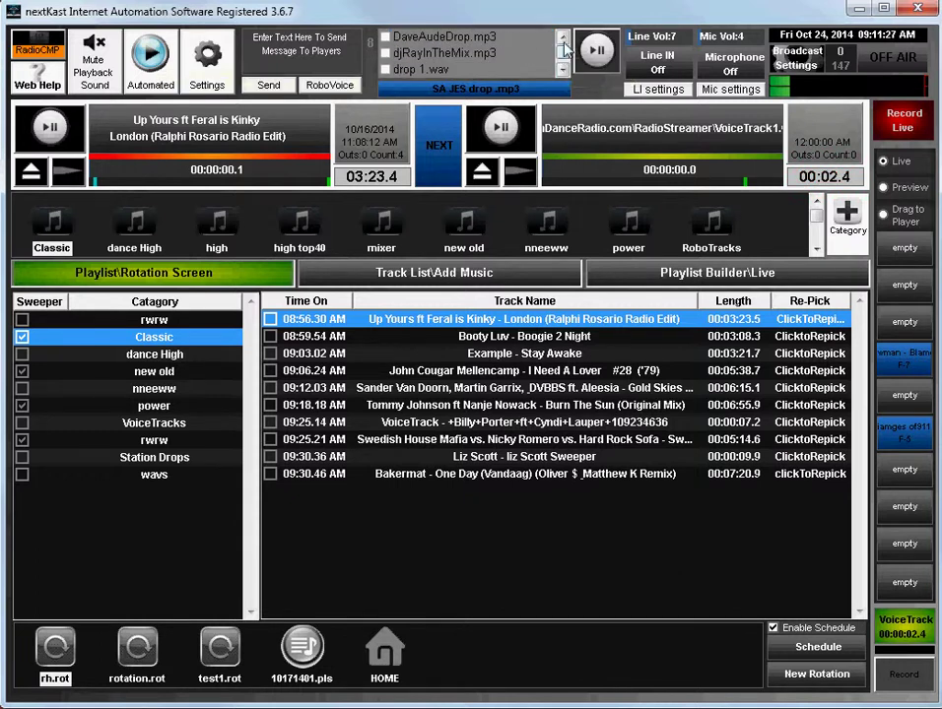
pyautogui.click(385, 53)
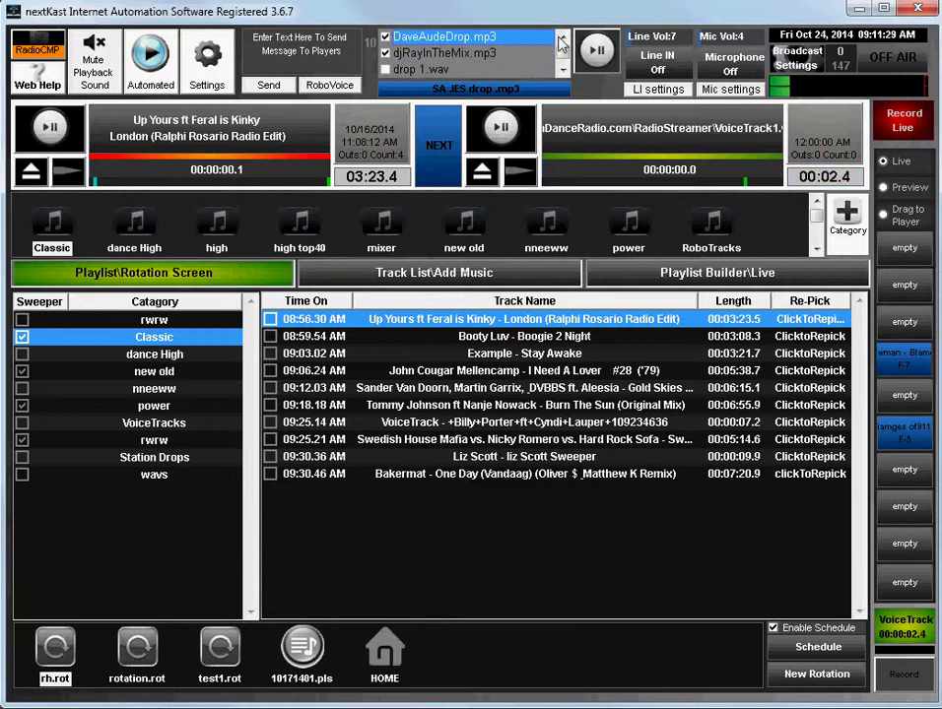
pyautogui.scroll(3, 433, 51)
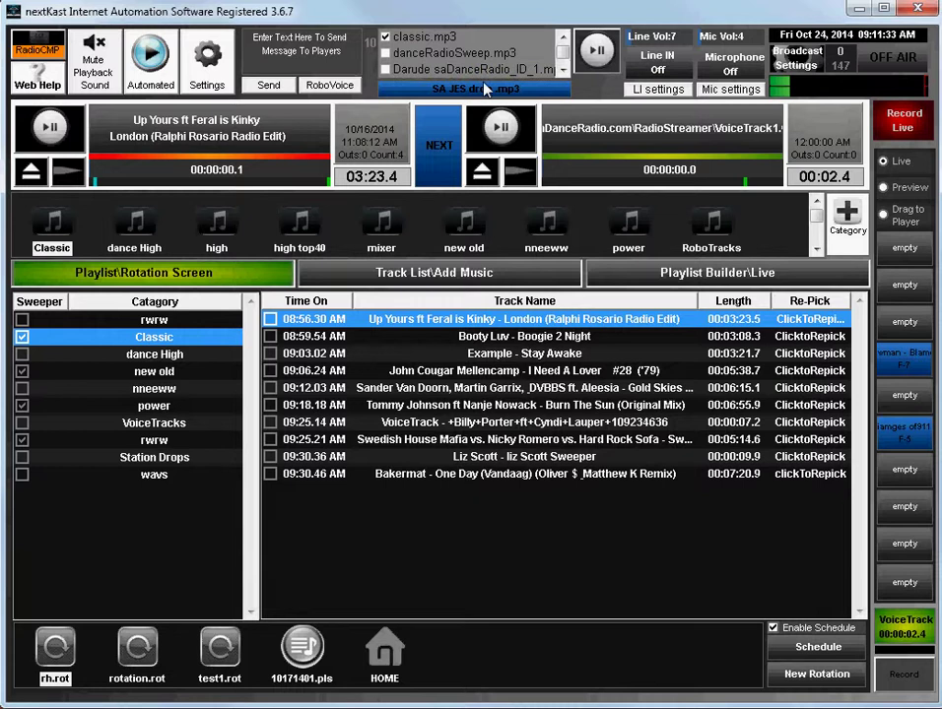
# - Load classic.mp3 as the current sweeper
pyautogui.scroll(-3, 564, 78)
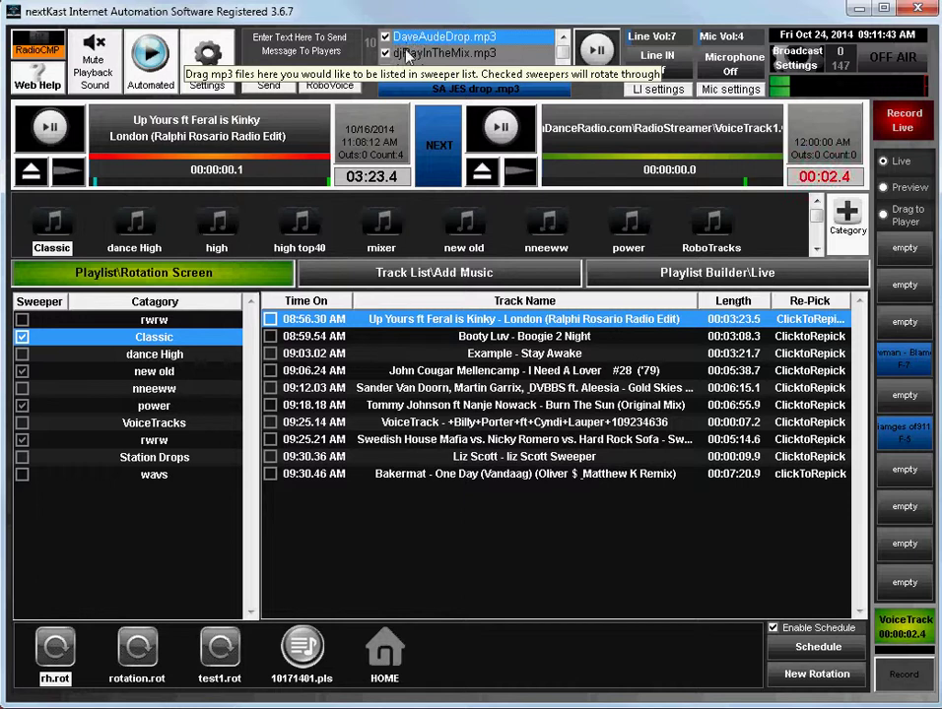
pyautogui.scroll(-3, 418, 49)
pyautogui.click(433, 37)
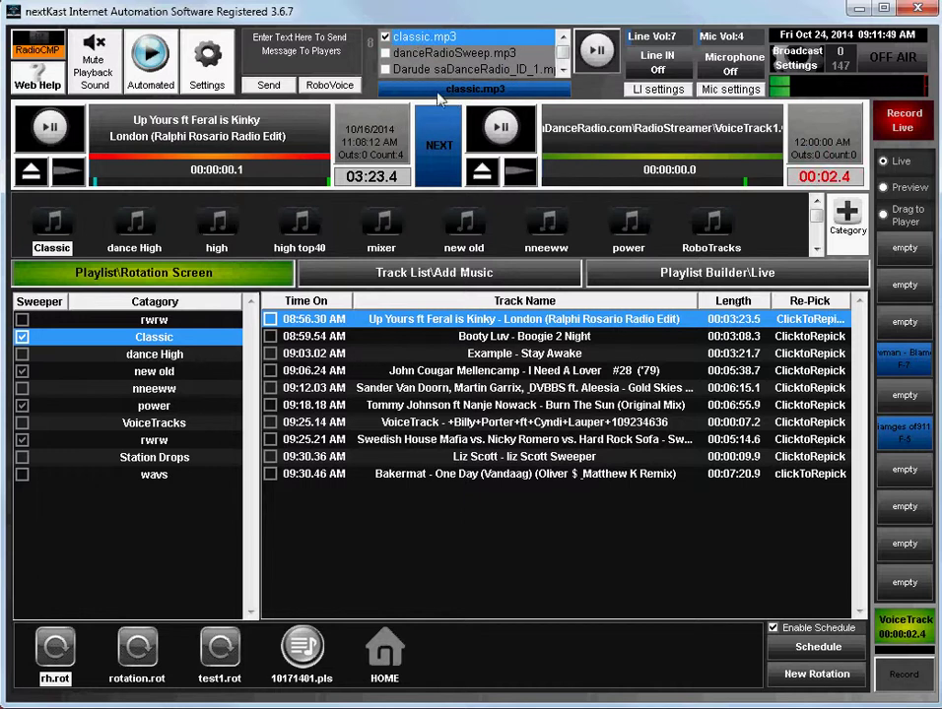
pyautogui.click(459, 91)
# - Disable DaveAudeDrop.mp3 and djRayInTheMix.mp3 in the sweeper list
pyautogui.scroll(-1, 421, 52)
pyautogui.click(564, 71)
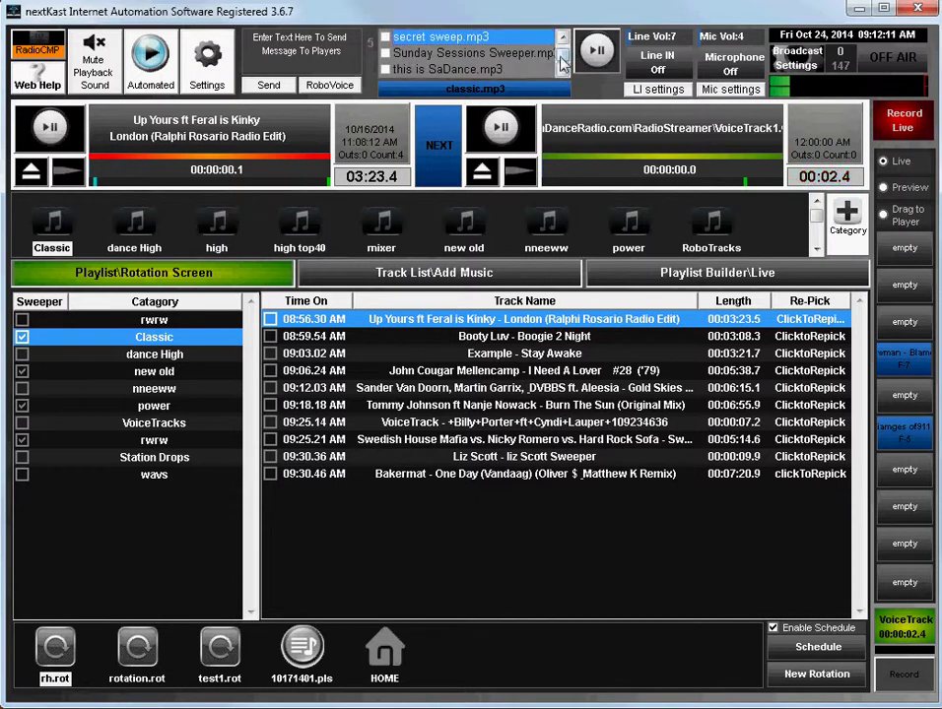
pyautogui.scroll(2, 492, 50)
pyautogui.scroll(-1, 423, 54)
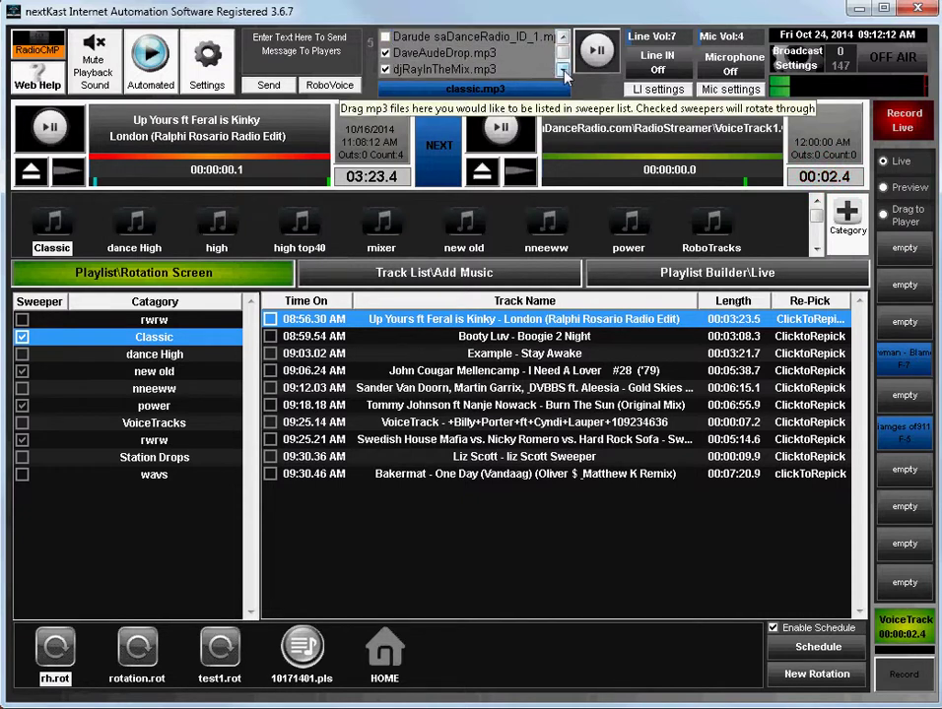
pyautogui.click(426, 53)
pyautogui.click(427, 68)
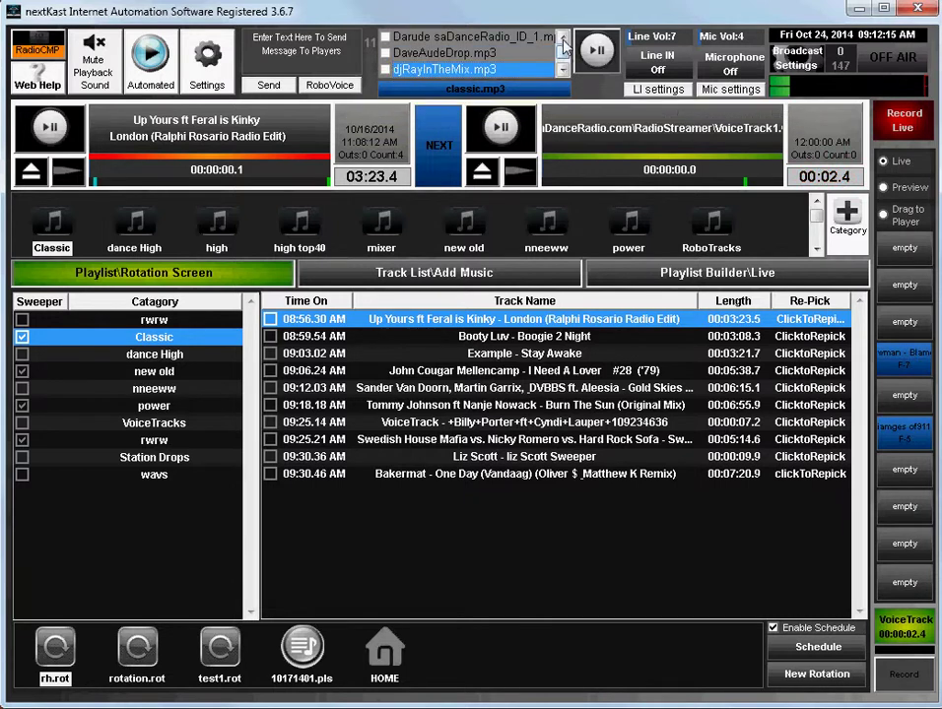
# - Open the track list of the dance High category and dismiss the duplicate track error
pyautogui.click(399, 277)
pyautogui.click(135, 232)
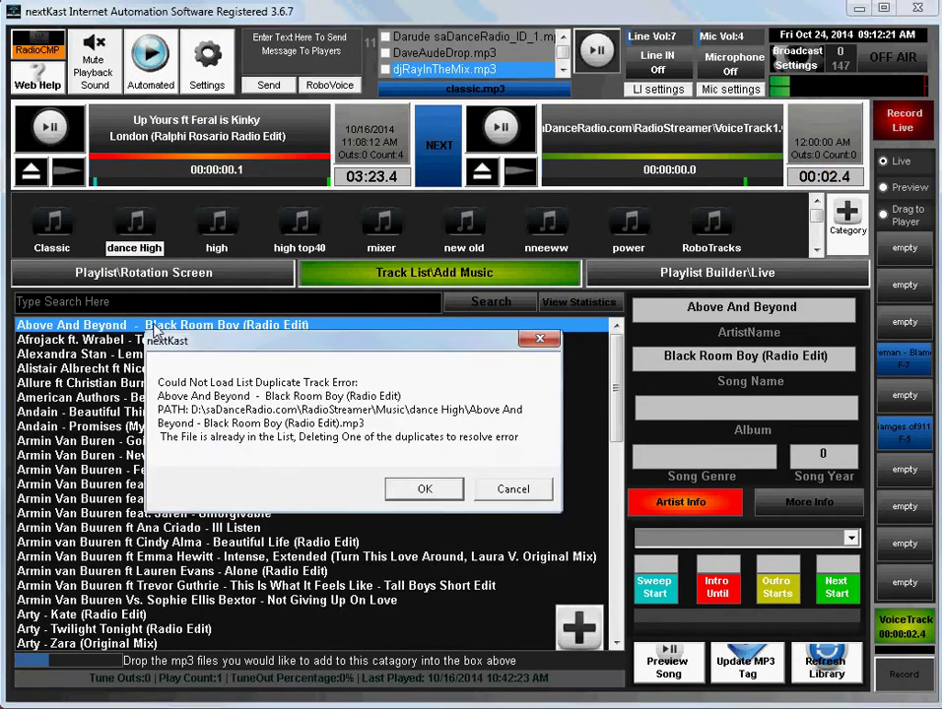
pyautogui.click(424, 488)
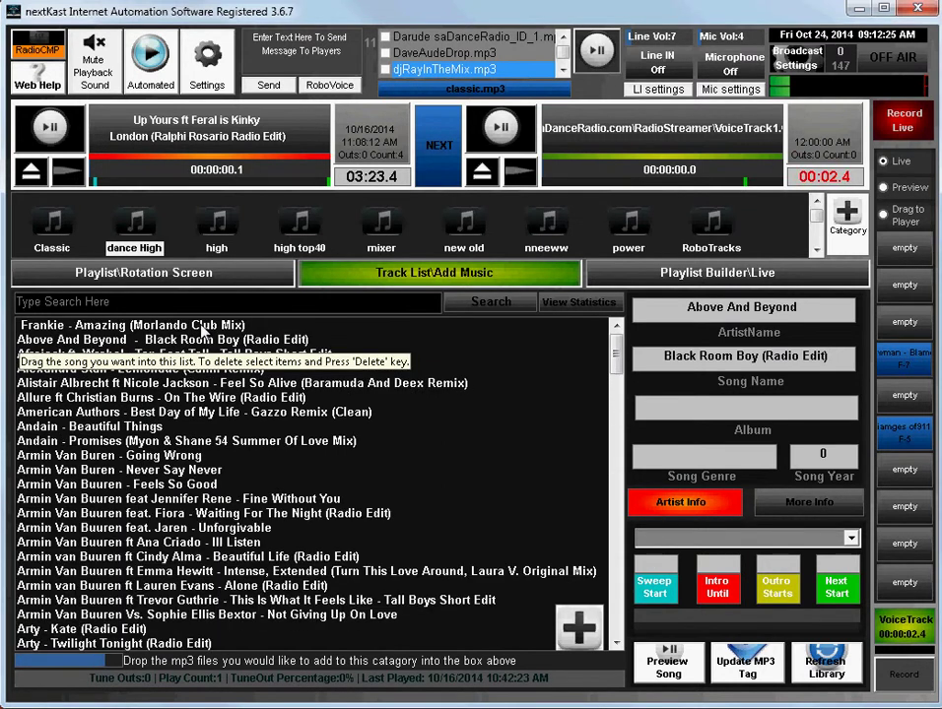
# - Look through the details of the first four dance High tracks while previewing Above And Beyond - Black Room Boy
pyautogui.click(200, 326)
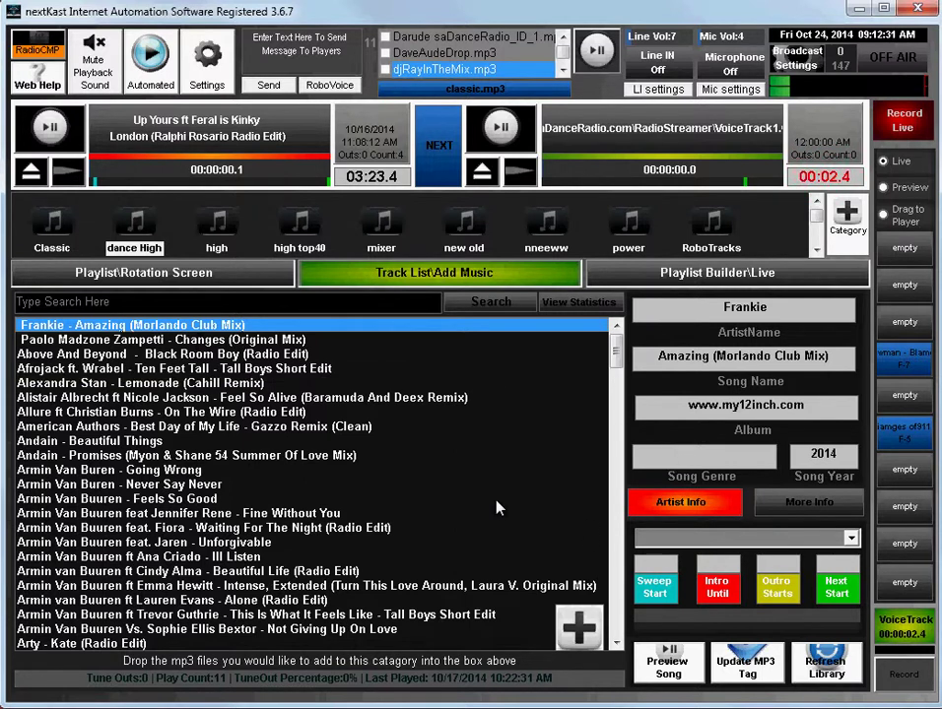
pyautogui.click(132, 339)
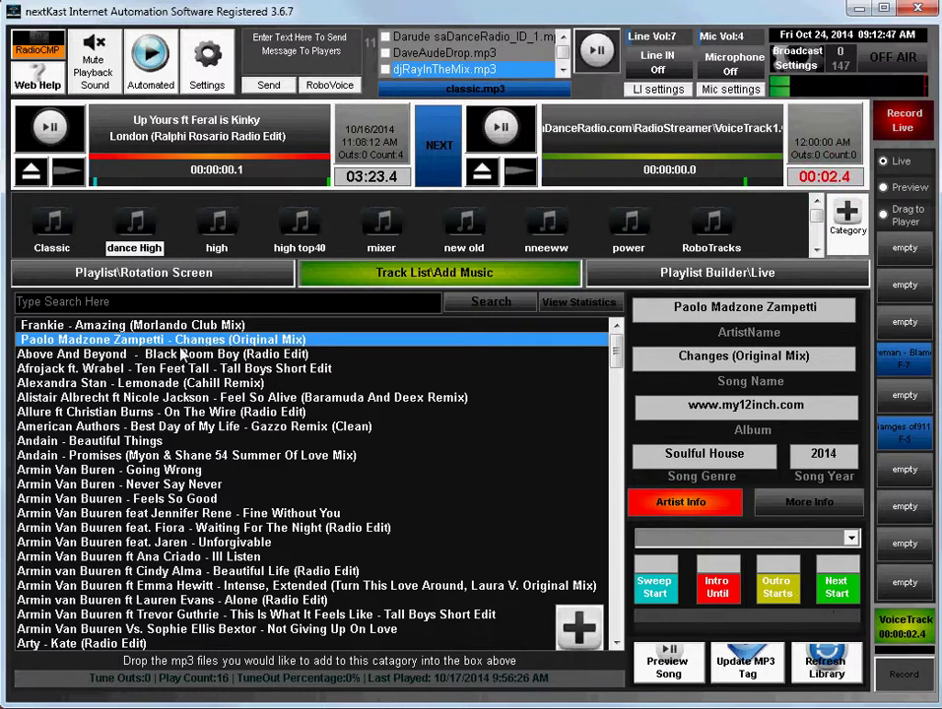
pyautogui.click(192, 355)
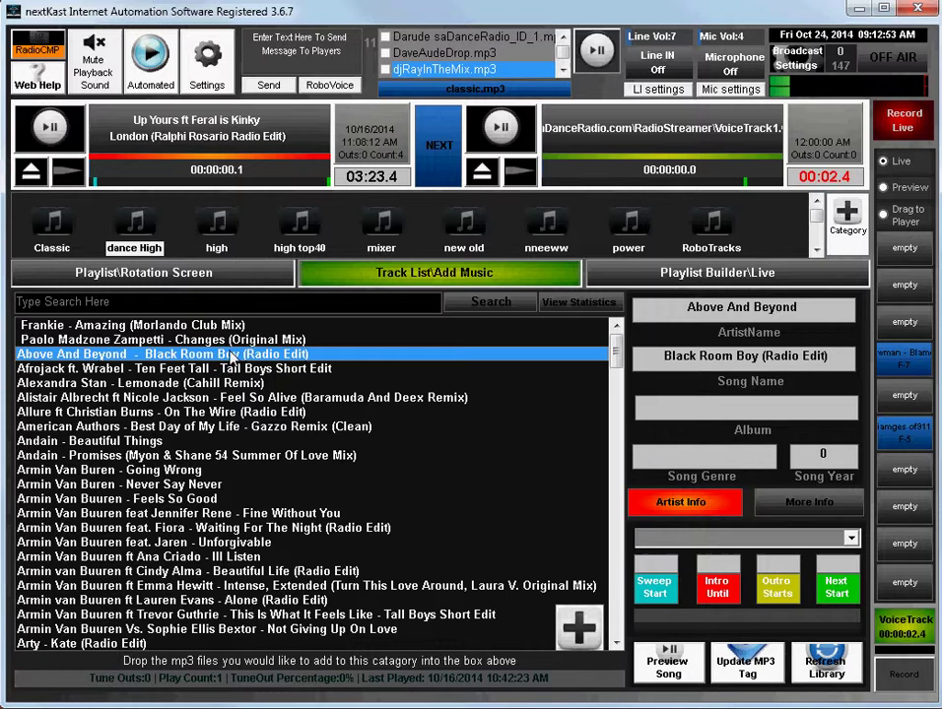
pyautogui.click(666, 670)
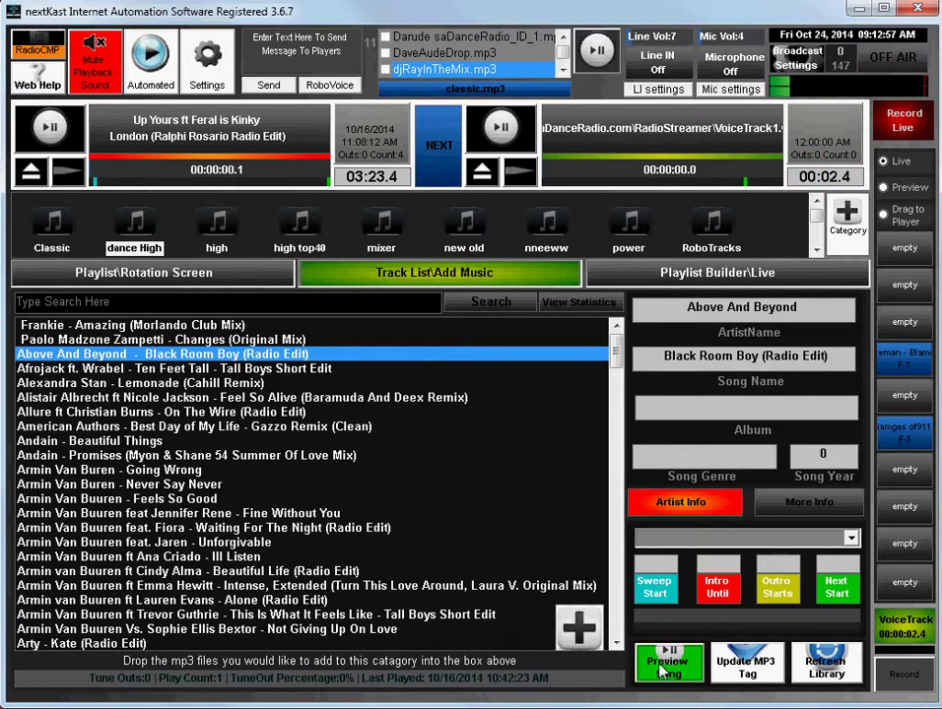
pyautogui.press('Down')
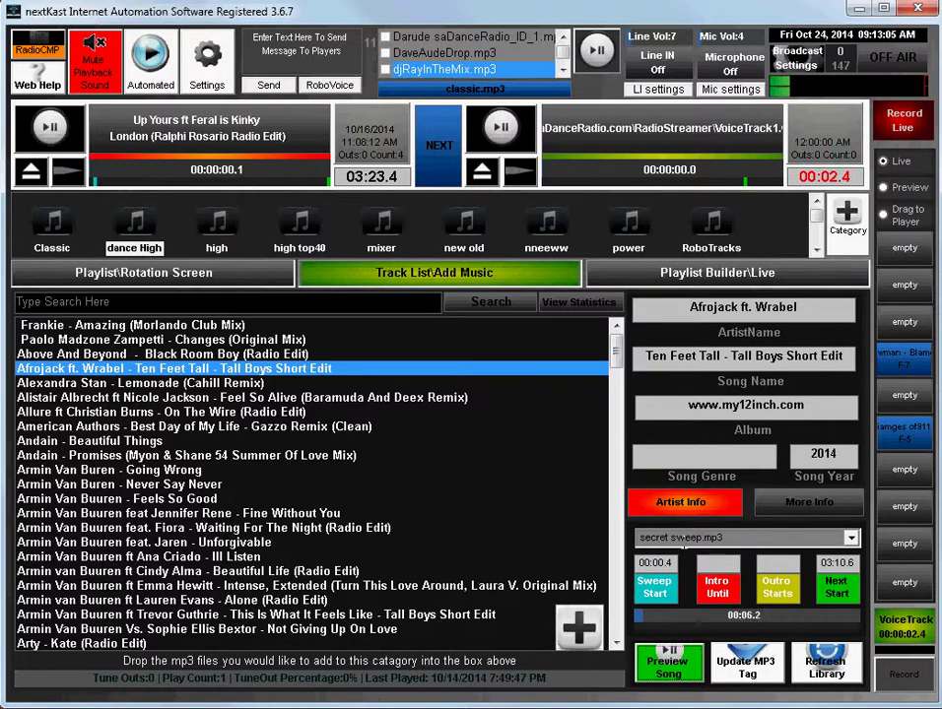
# - Look at the sweepers that can be assigned to Afrojack ft. Wrabel - Ten Feet Tall and stop the preview
pyautogui.click(851, 538)
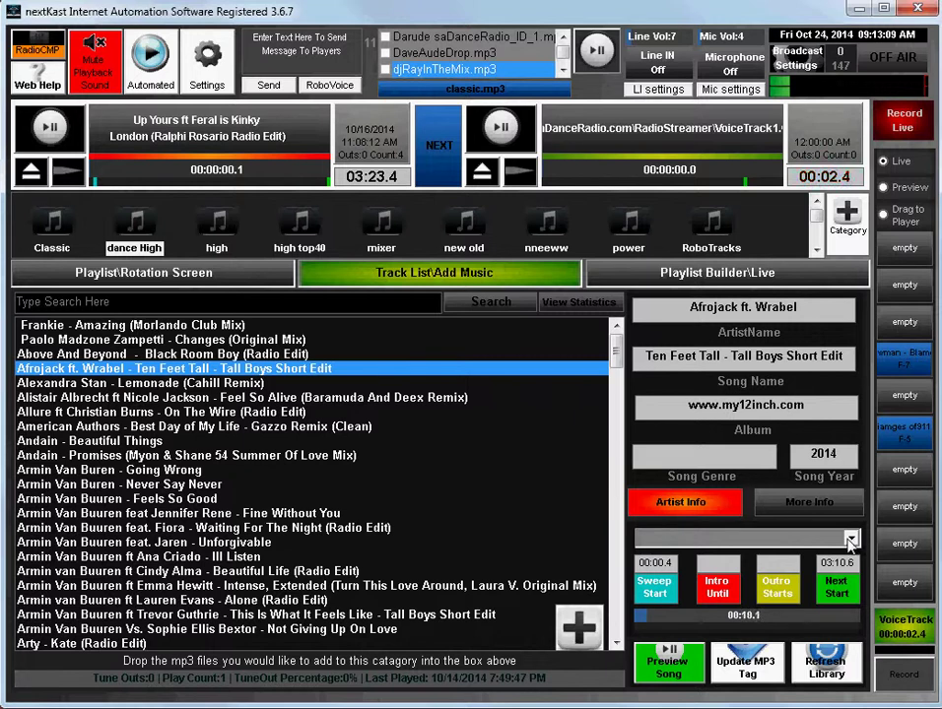
pyautogui.click(851, 540)
pyautogui.moveTo(852, 574); pyautogui.dragTo(851, 542)
pyautogui.click(854, 537)
pyautogui.click(661, 656)
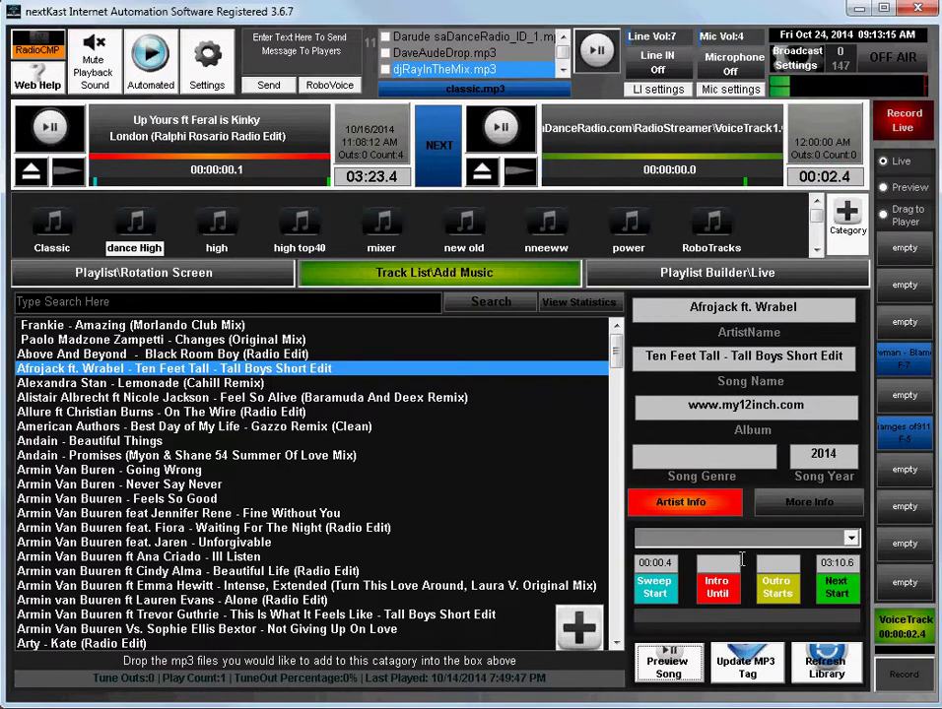
# - Assign secret sweep.mp3 as the sweeper for Alexandra Stan - Lemonade (Cahill Remix)
pyautogui.click(218, 385)
pyautogui.click(688, 669)
pyautogui.click(684, 665)
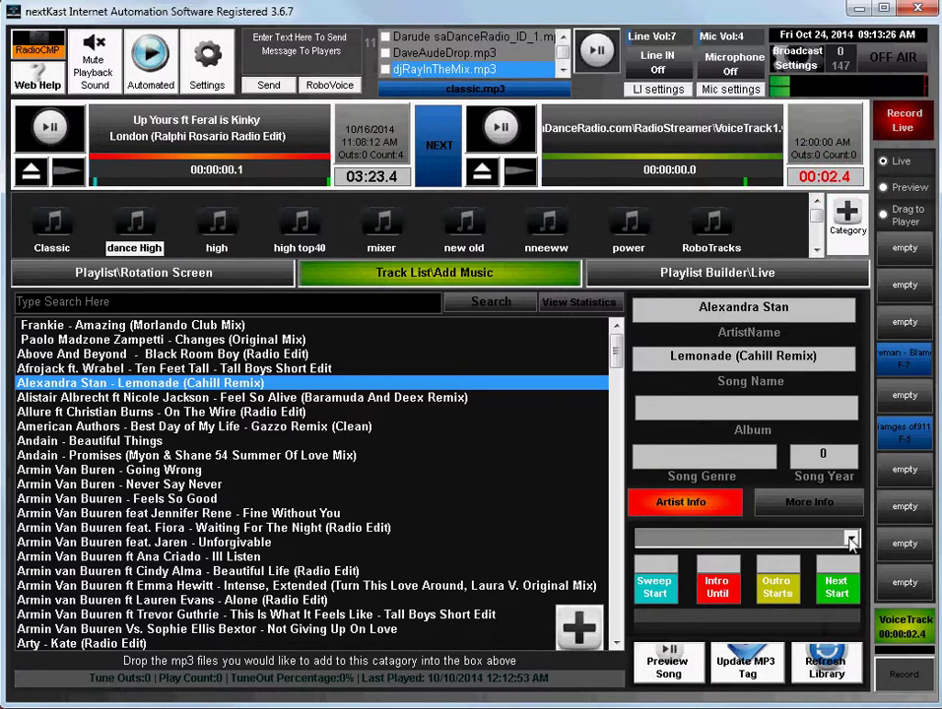
pyautogui.click(851, 545)
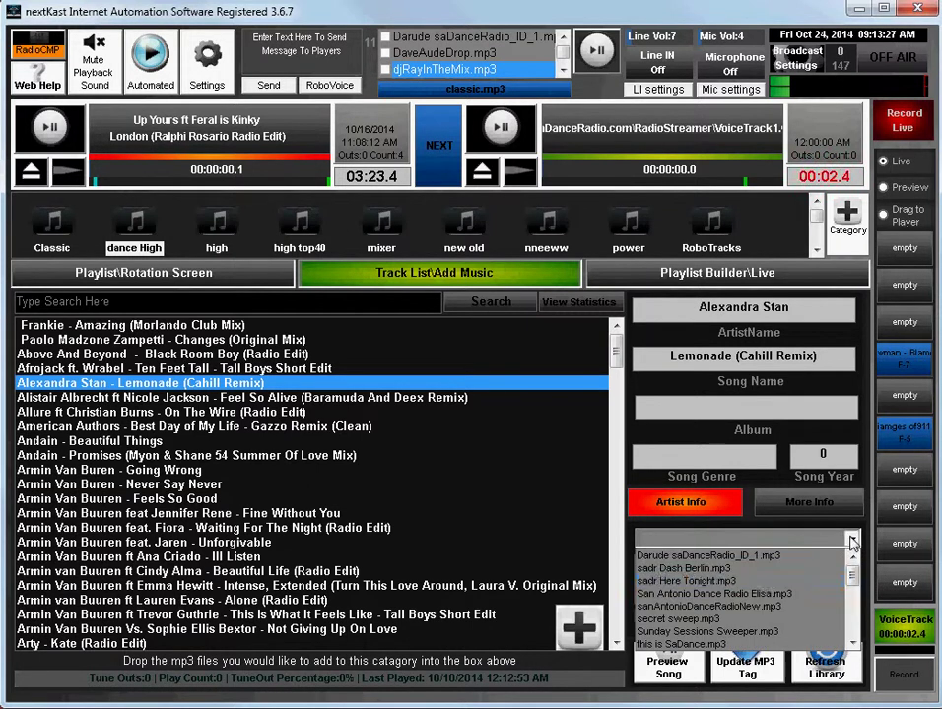
pyautogui.click(759, 627)
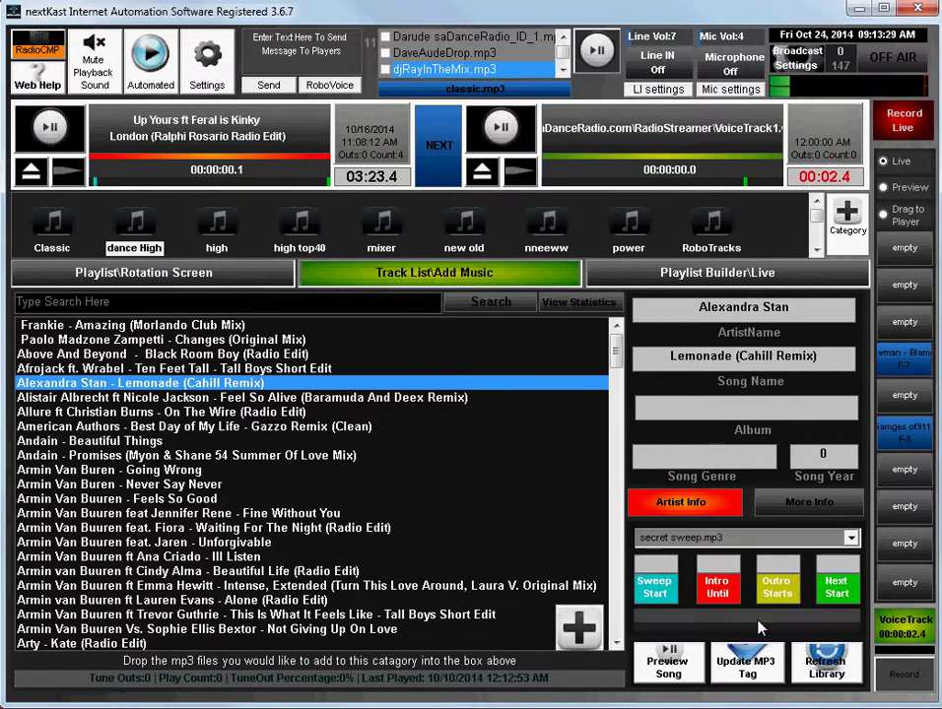
pyautogui.click(852, 541)
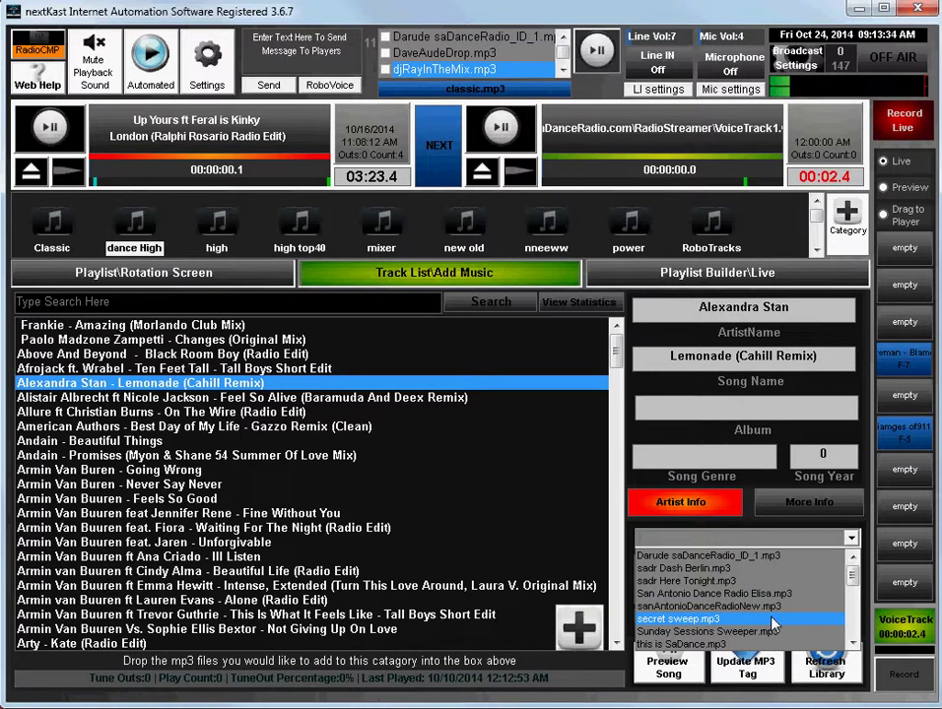
pyautogui.click(773, 621)
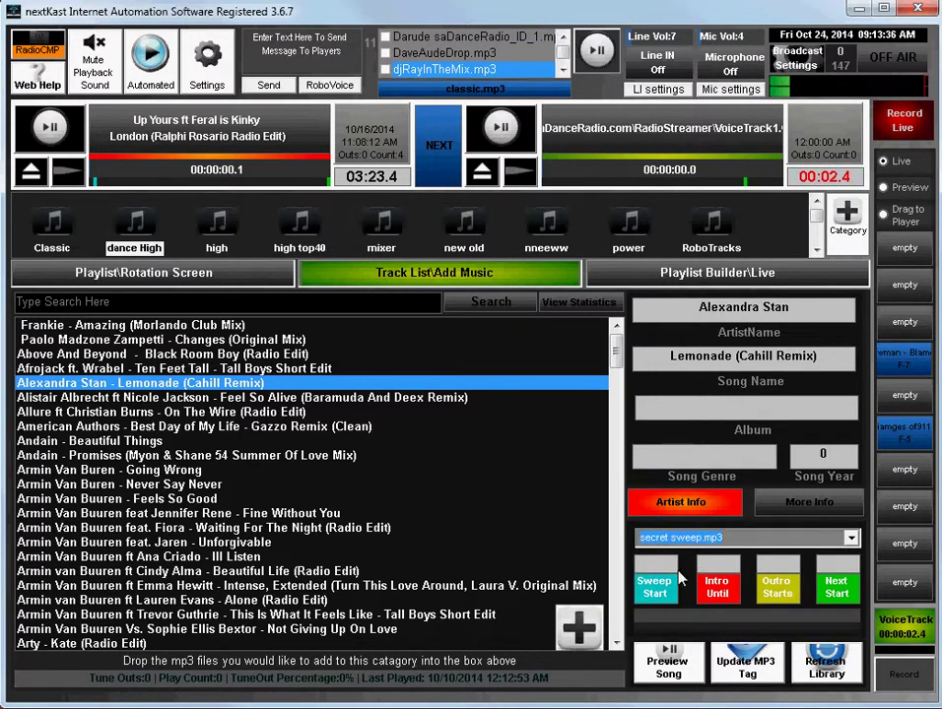
# - Preview Lemonade (Cahill Remix), mark its sweep start at 00:04.8 and stop the preview
pyautogui.click(671, 668)
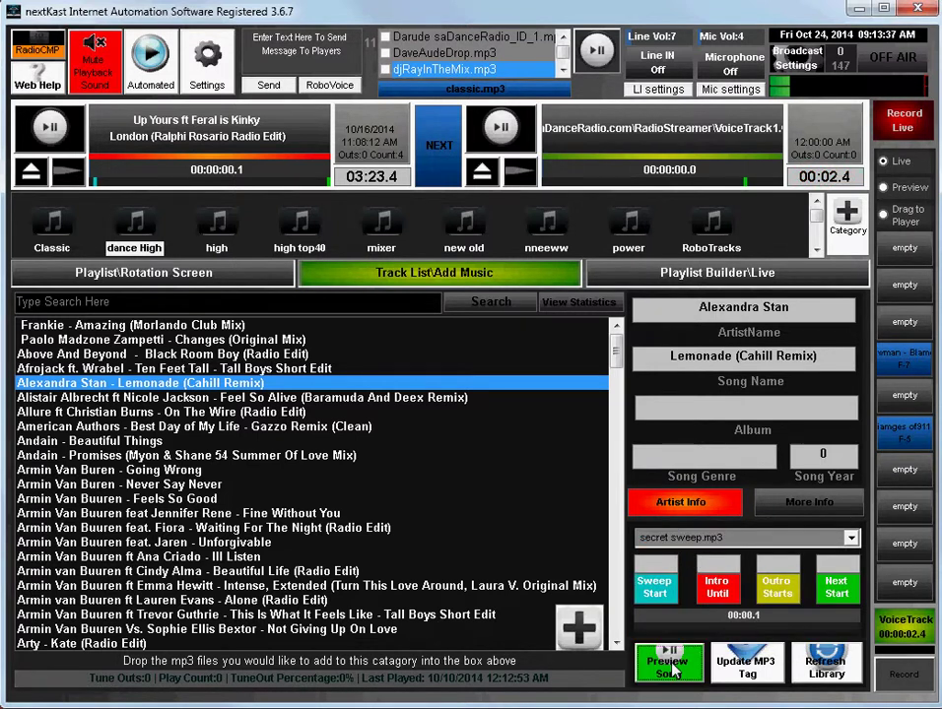
pyautogui.click(655, 596)
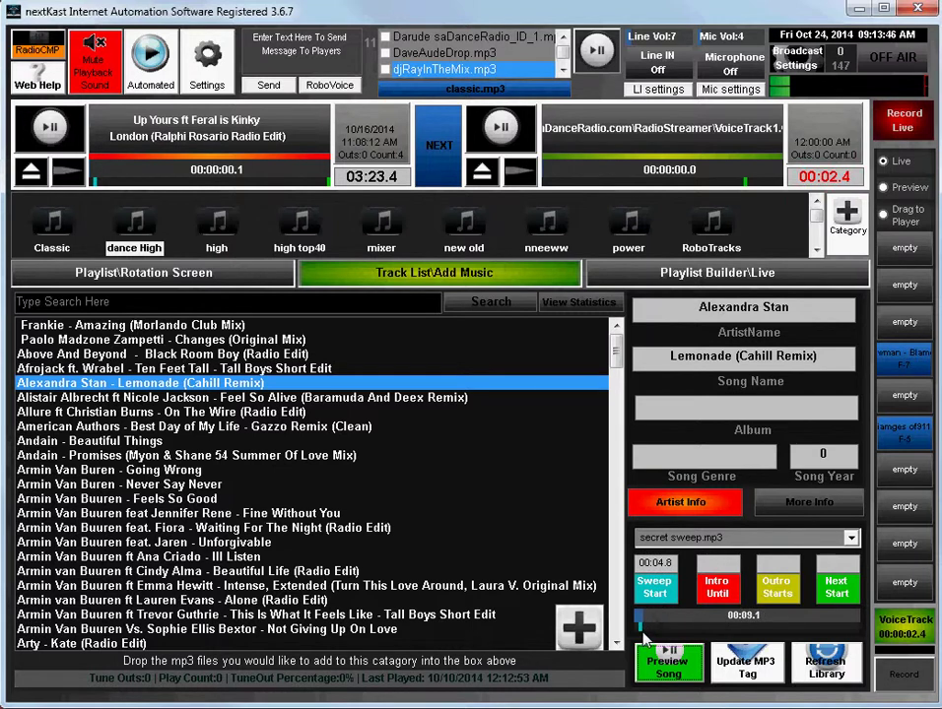
pyautogui.click(670, 666)
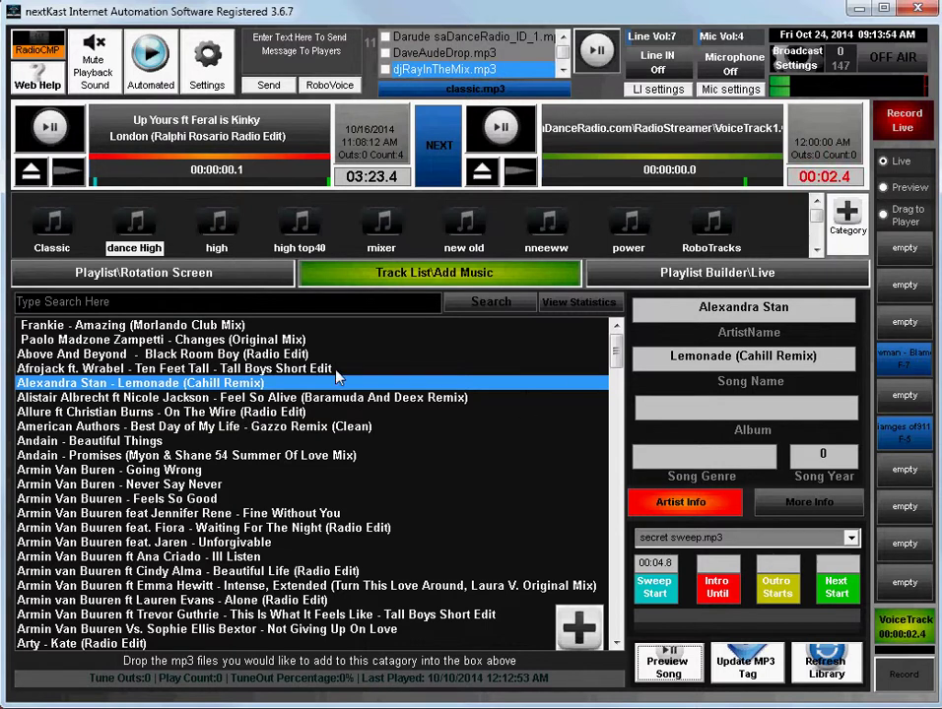
# - Review the sweeper checkboxes of the rotation's categories and return to the dance High track list
pyautogui.click(143, 272)
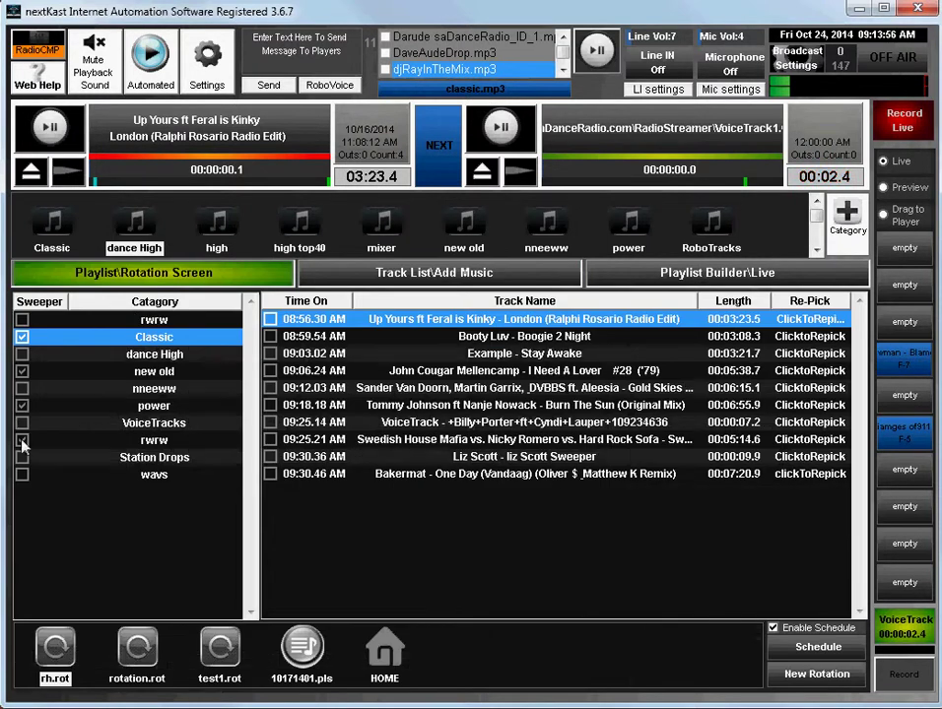
pyautogui.click(314, 274)
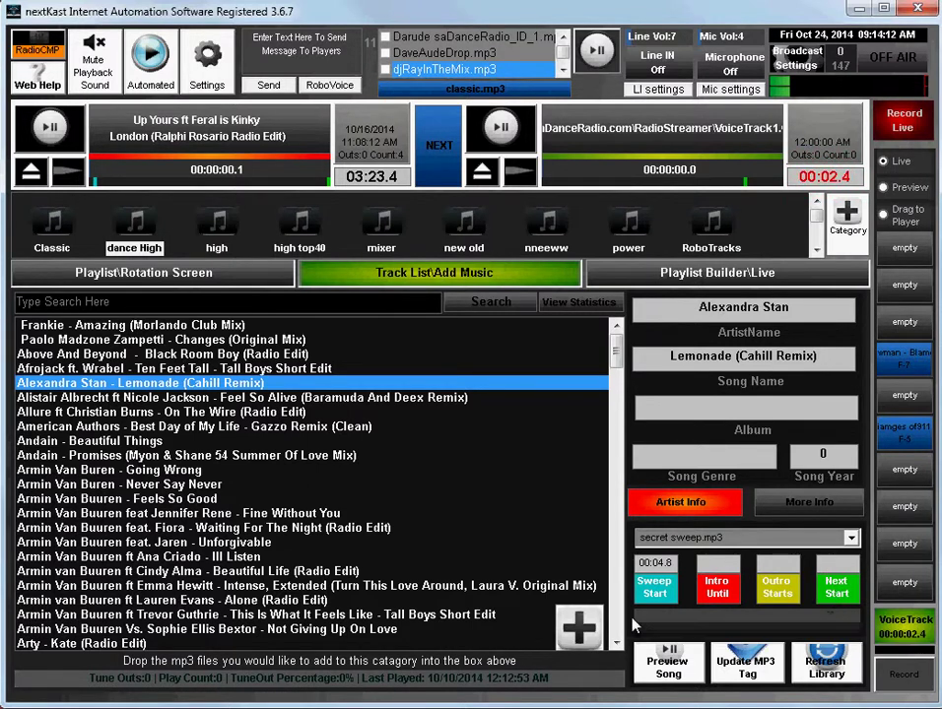
# - Preview Alistair Albrecht ft Nicole Jackson - Feel So Alive near its end and mark its next start at 04:12.5
pyautogui.click(255, 399)
pyautogui.click(668, 668)
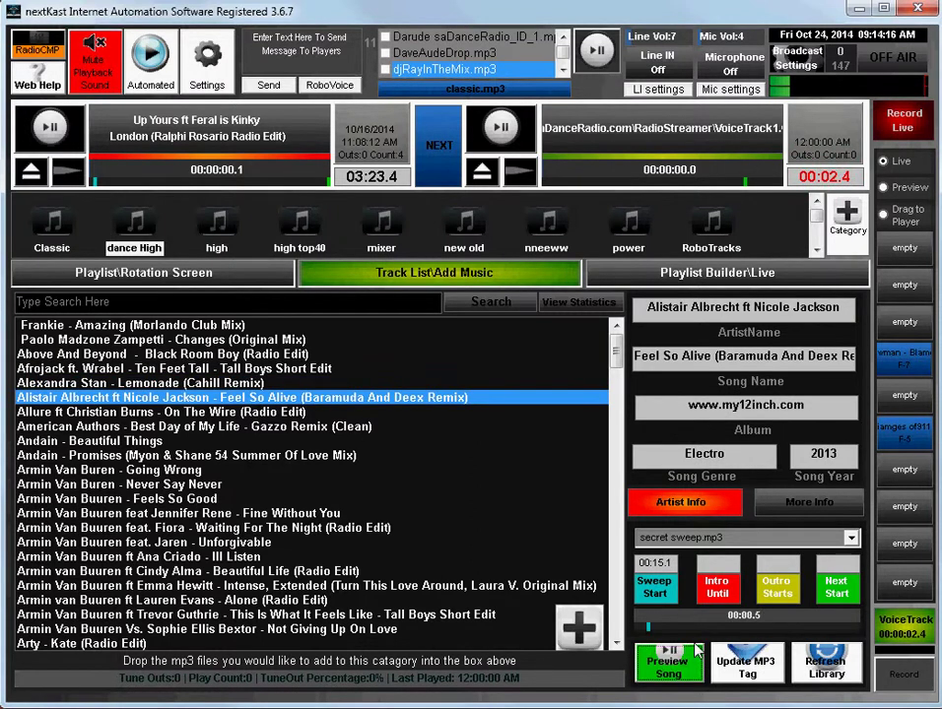
pyautogui.click(835, 616)
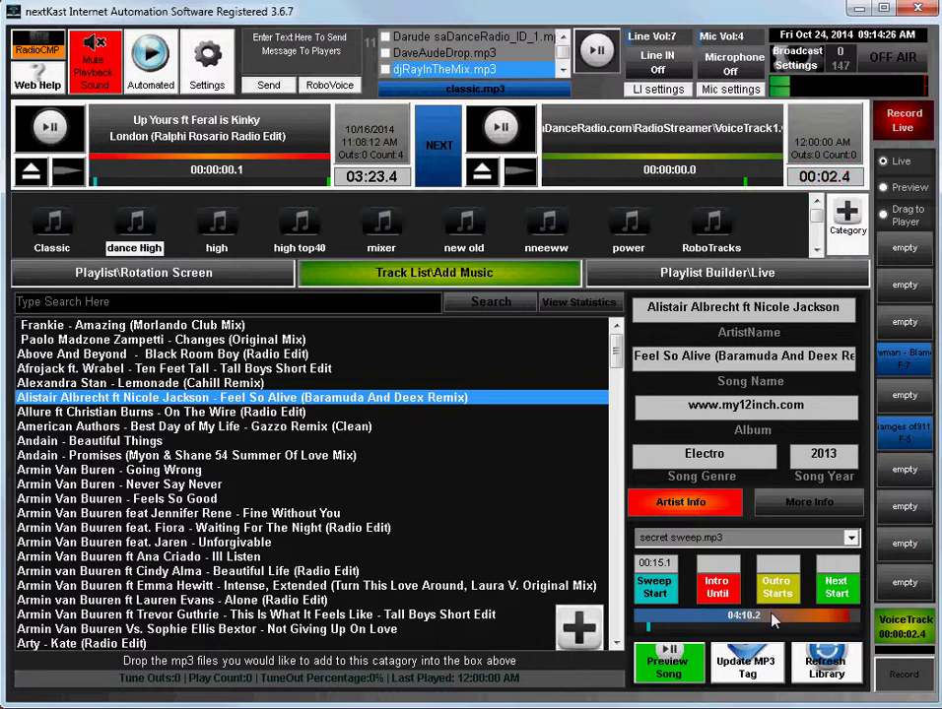
pyautogui.click(836, 591)
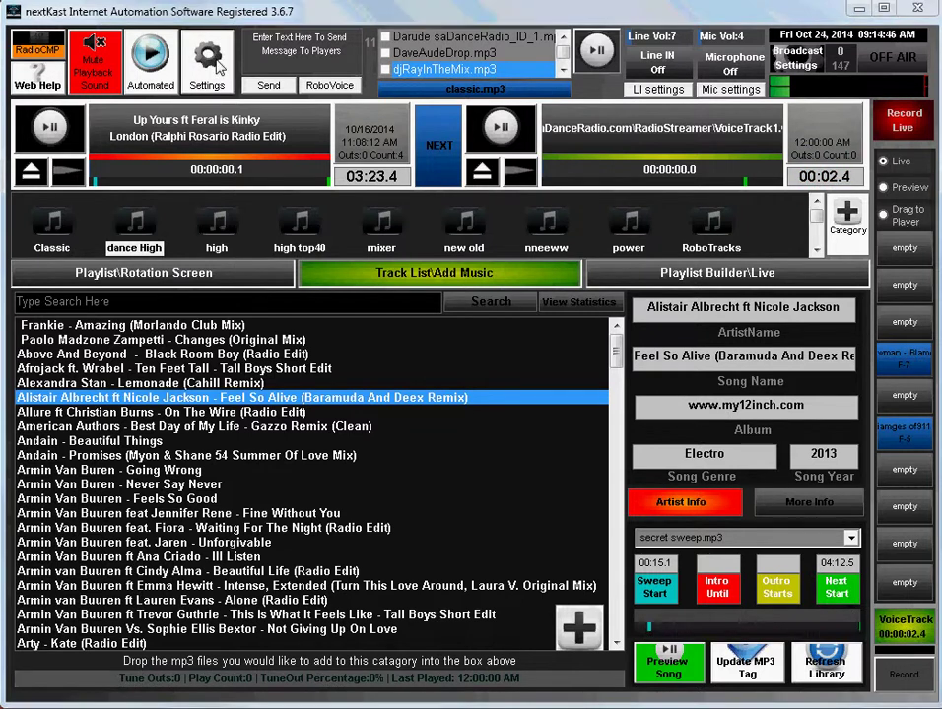
# - Look at the crossfade time and Auto Track Trim options in the nextKast settings and close them
pyautogui.moveTo(295, 397); pyautogui.dragTo(453, 83)
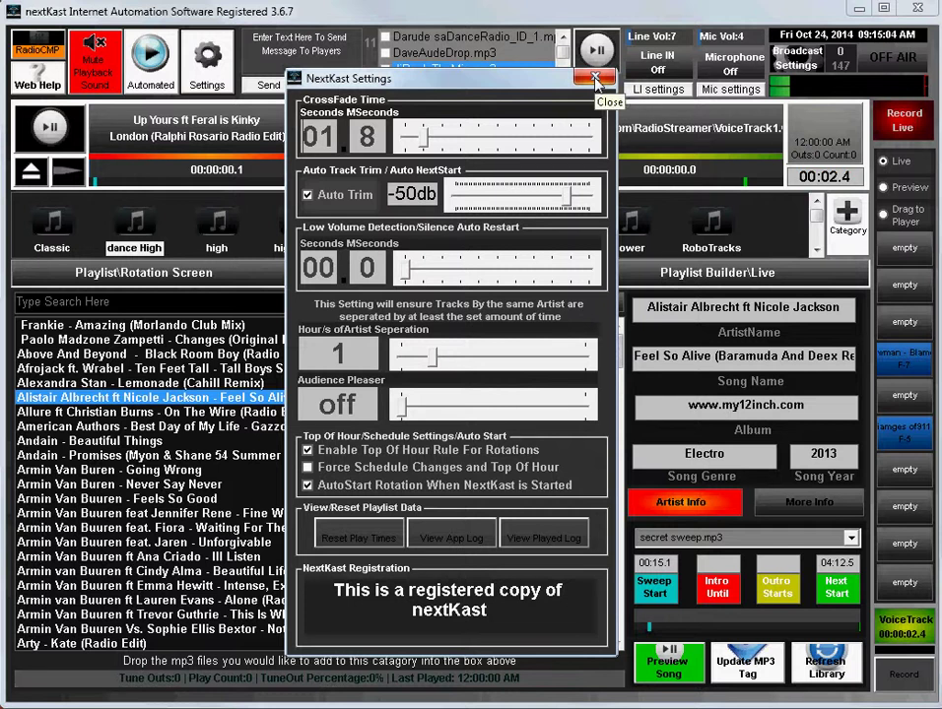
pyautogui.click(595, 78)
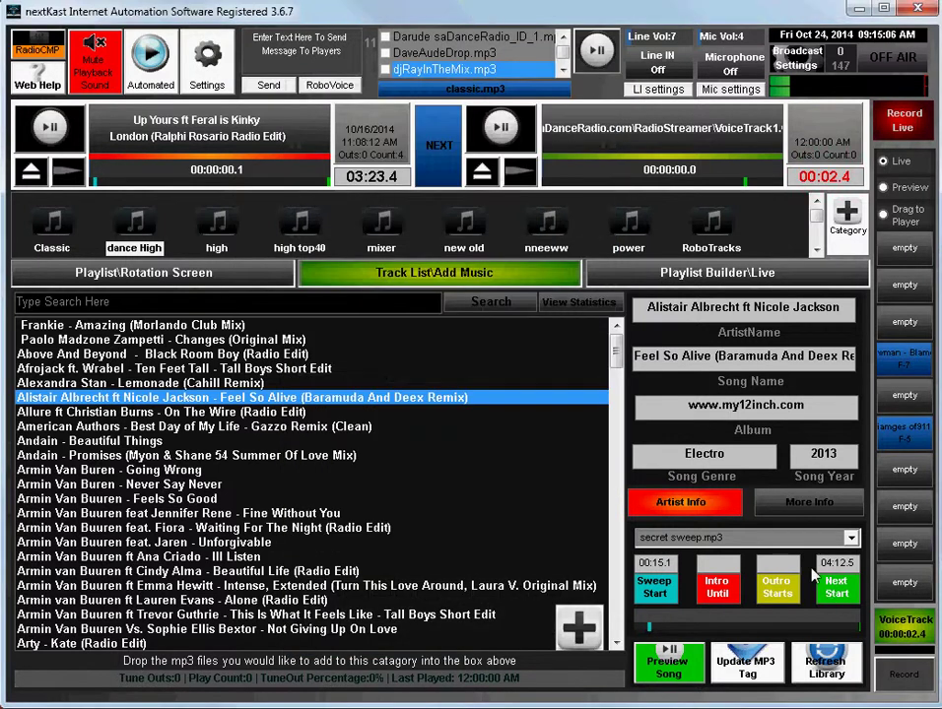
# - Check the sweeper and cue markers of On The Wire (Radio Edit), Feel So Alive and Andain - Beautiful Things
pyautogui.click(271, 414)
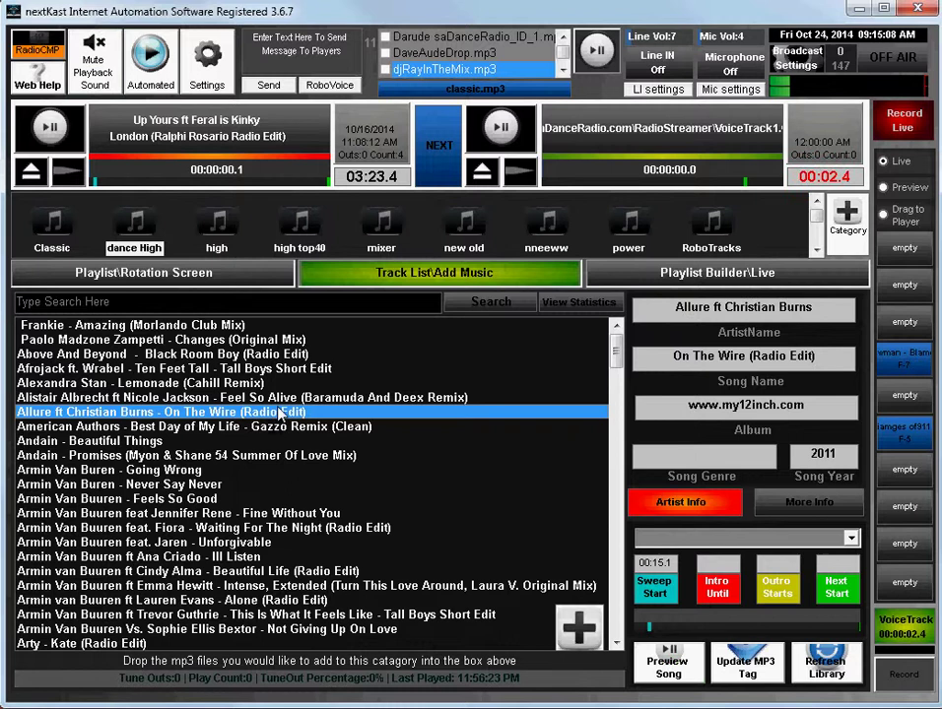
pyautogui.click(274, 399)
pyautogui.click(278, 410)
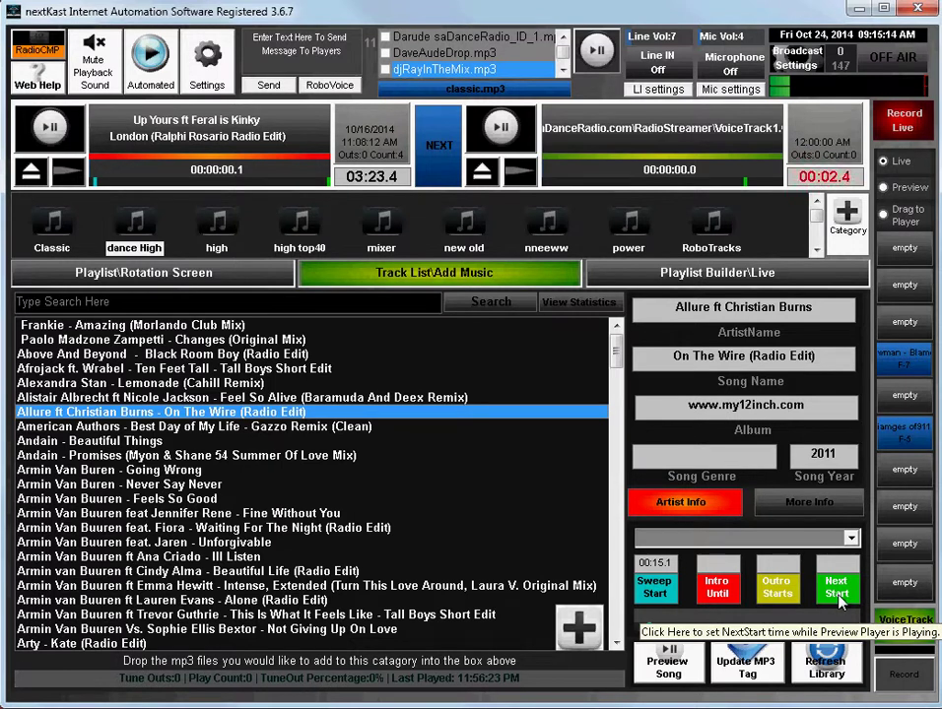
pyautogui.click(237, 441)
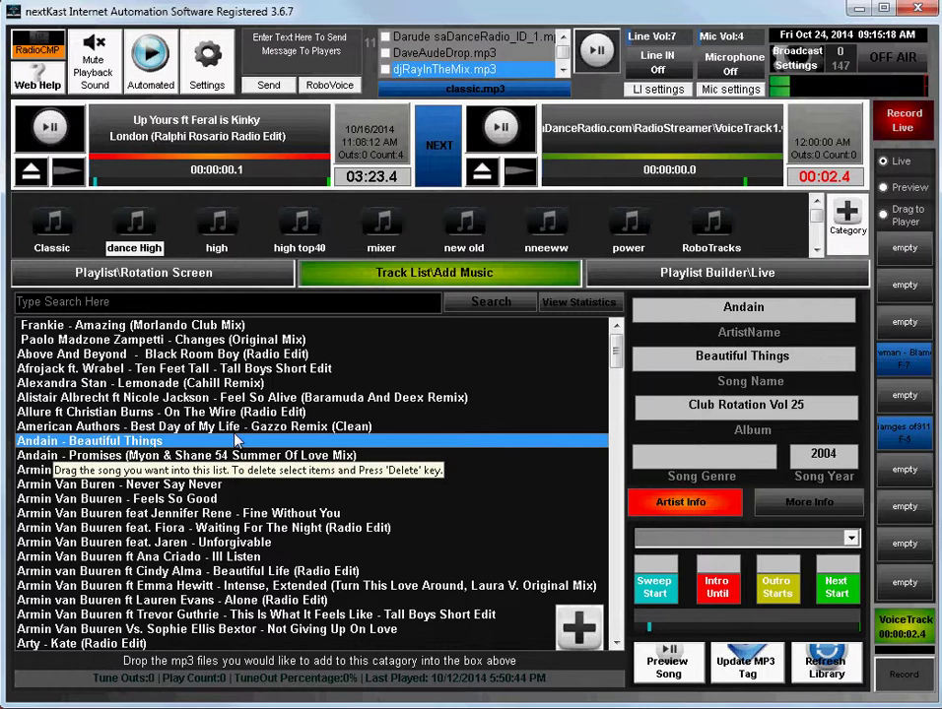